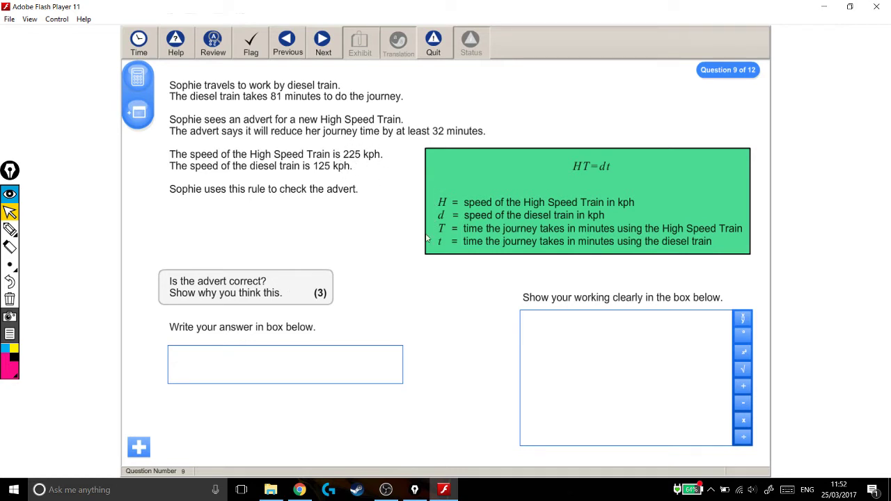
With the pencil, write 225 by H, 125 by d and 81 by t in the rule key
left_click(10, 229)
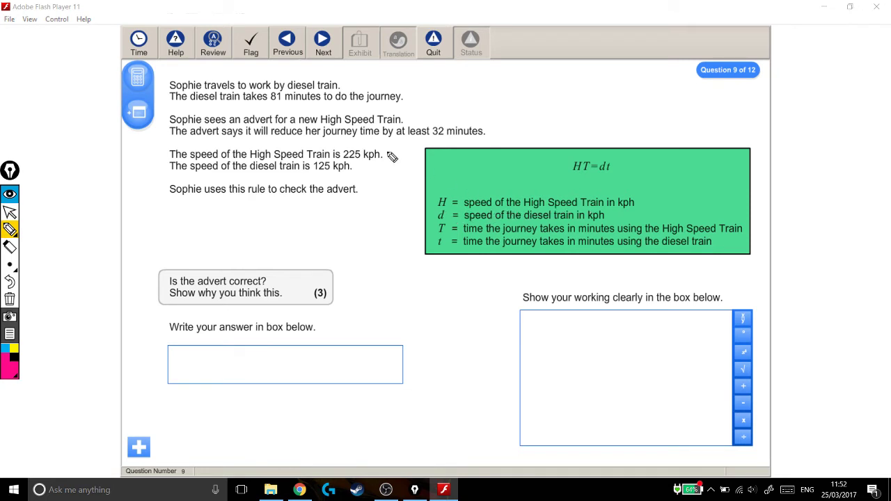
mouse_move(419, 203)
left_mouse_down()
mouse_move(428, 203)
mouse_move(380, 207)
mouse_move(429, 217)
left_mouse_up()
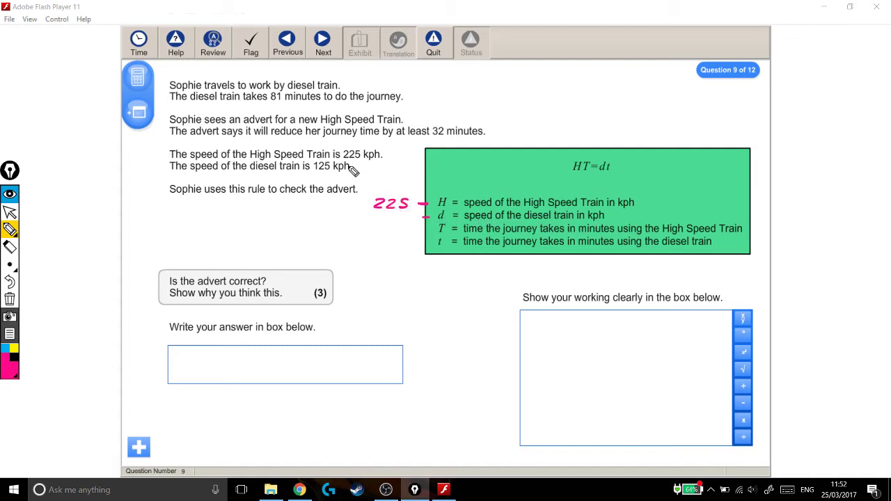
left_click_drag(378, 215, 401, 222)
mouse_move(387, 238)
left_mouse_down()
mouse_move(381, 244)
mouse_move(389, 239)
left_mouse_up()
left_click_drag(396, 237, 398, 246)
Handwrite an HT equation above the formula box, then erase the mistaken equation
left_click_drag(551, 99, 552, 114)
mouse_move(551, 107)
left_mouse_down()
mouse_move(563, 115)
mouse_move(584, 92)
mouse_move(575, 112)
mouse_move(603, 100)
left_mouse_up()
left_click_drag(593, 104, 635, 101)
mouse_move(630, 95)
left_mouse_down()
mouse_move(630, 106)
mouse_move(646, 106)
left_mouse_up()
mouse_move(666, 91)
left_mouse_down()
mouse_move(666, 105)
mouse_move(675, 89)
left_mouse_up()
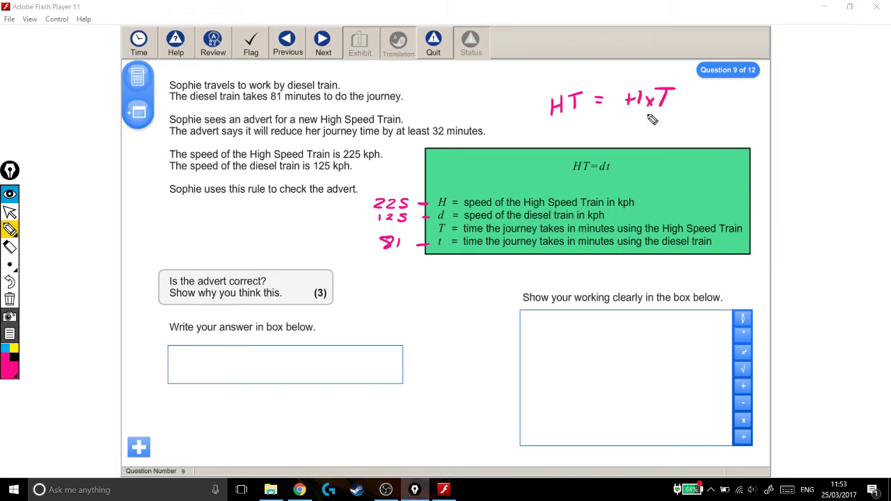
left_click(9, 248)
mouse_move(553, 101)
left_mouse_down()
mouse_move(653, 95)
mouse_move(572, 151)
left_mouse_up()
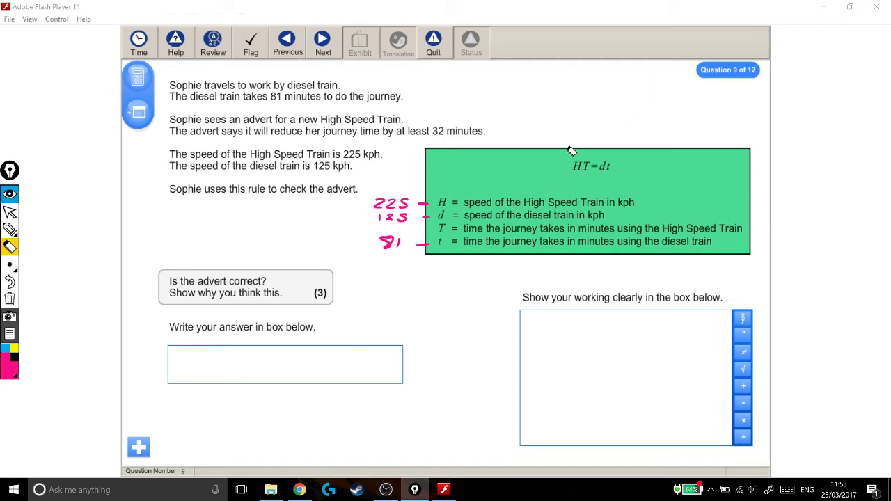
Handwrite '225 × T = 125 × 81' at the top right of the question, above the rule box
left_click(10, 230)
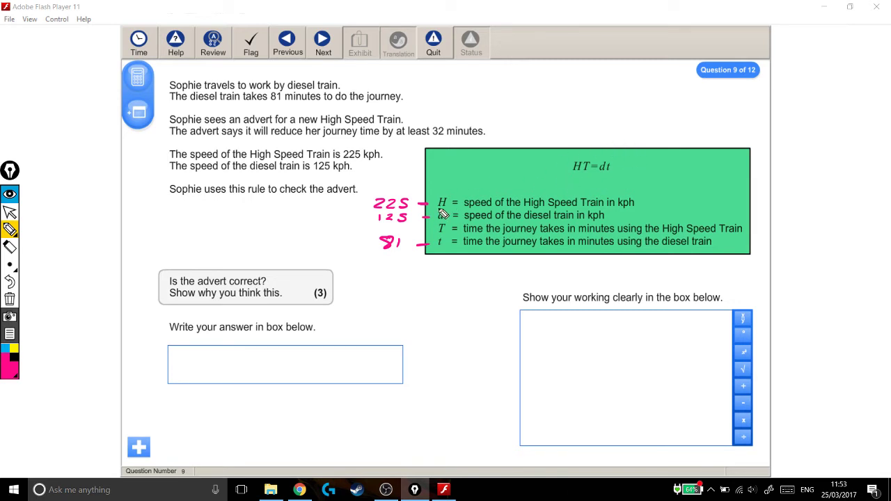
mouse_move(513, 84)
left_mouse_down()
mouse_move(555, 85)
mouse_move(562, 76)
left_mouse_up()
left_click_drag(575, 67, 597, 67)
mouse_move(585, 68)
left_mouse_down()
mouse_move(584, 82)
mouse_move(611, 74)
left_mouse_up()
left_click_drag(604, 80, 612, 80)
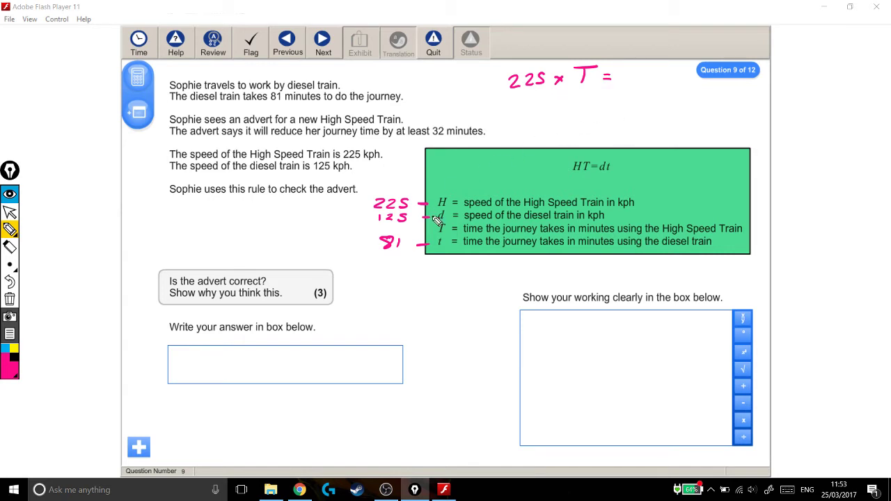
mouse_move(621, 74)
left_mouse_down()
mouse_move(623, 84)
mouse_move(662, 83)
left_mouse_up()
left_click_drag(661, 76, 655, 83)
mouse_move(676, 72)
left_mouse_down()
mouse_move(669, 82)
mouse_move(677, 73)
mouse_move(683, 84)
left_mouse_up()
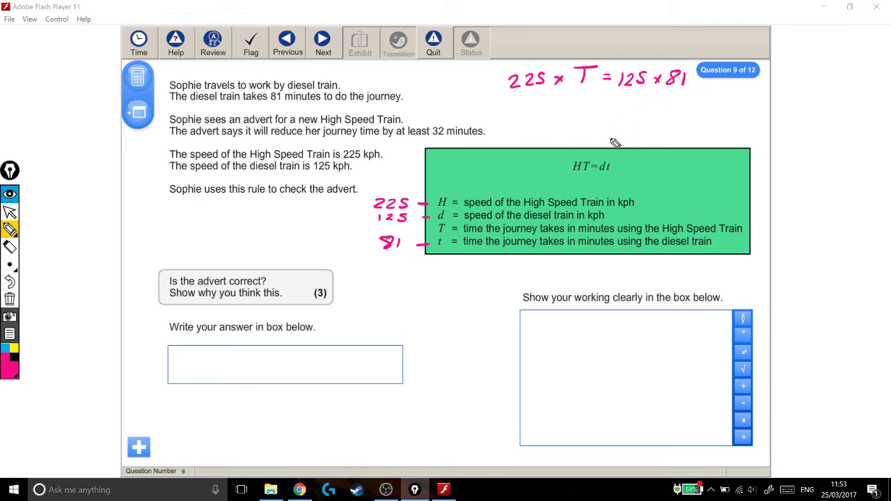
Calculate 125 × 81 = 10125 on the calculator and copy the result into the working box
left_click(10, 213)
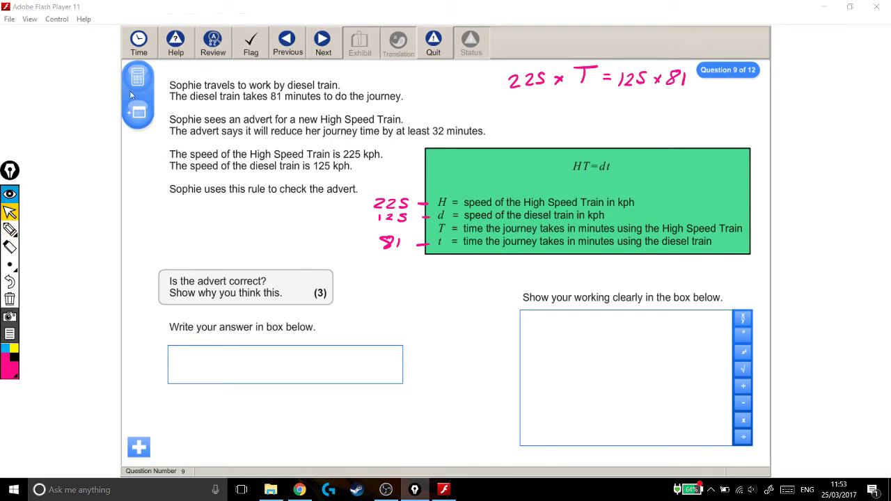
left_click(137, 80)
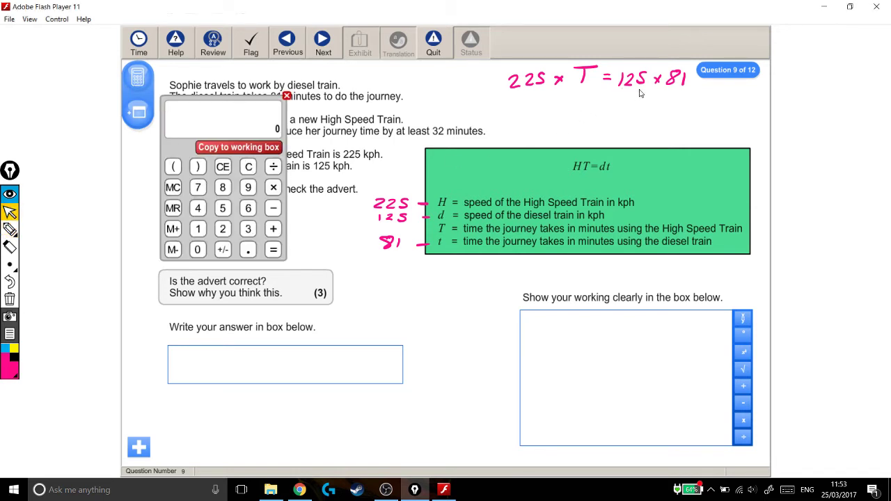
left_click(198, 229)
left_click(223, 229)
left_click(223, 208)
left_click(273, 187)
left_click(223, 188)
left_click(198, 229)
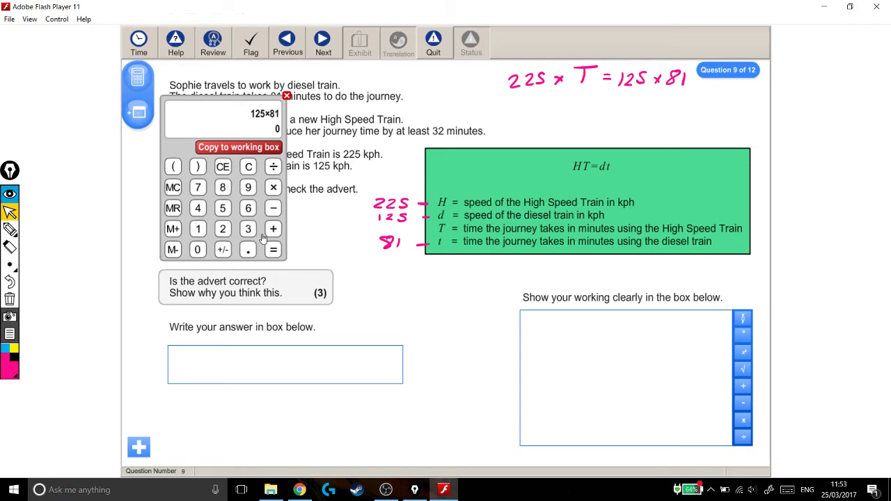
left_click(272, 250)
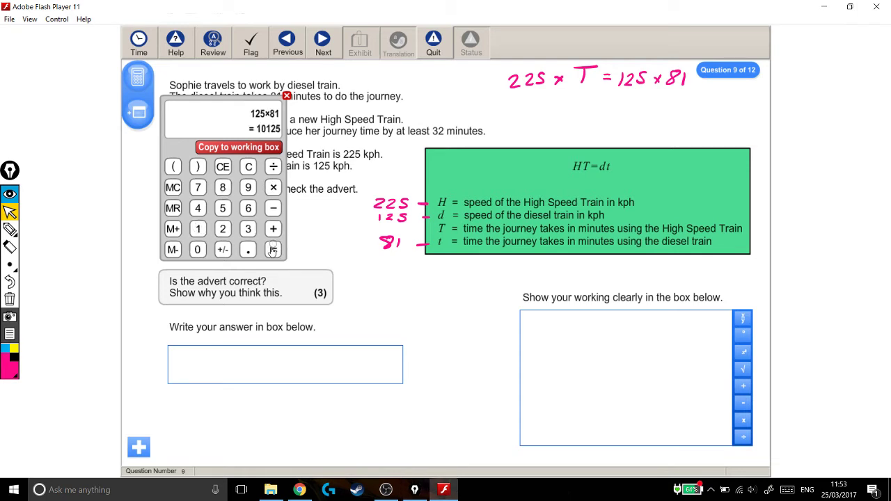
left_click(263, 148)
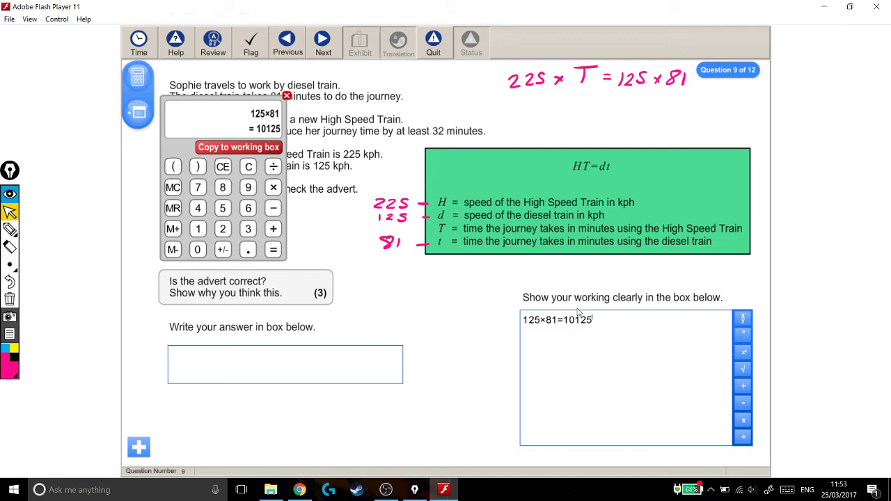
left_click(10, 229)
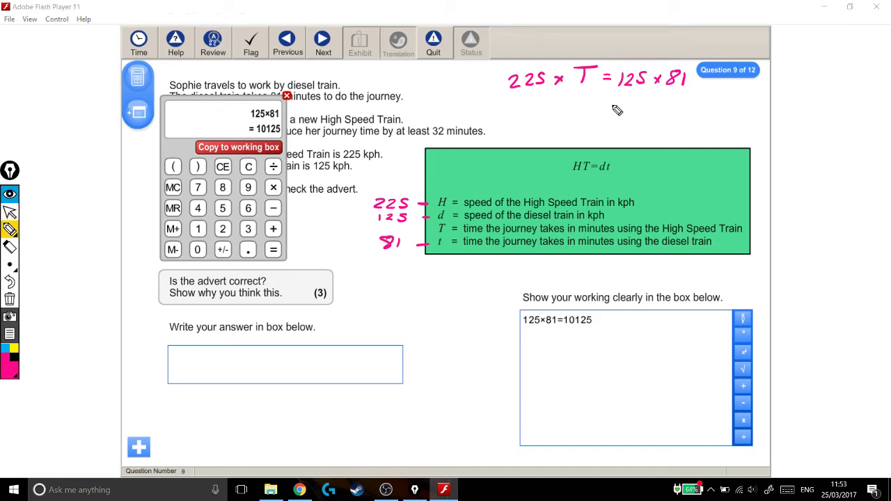
Write '225 × T = 10'125' as a second handwritten line beneath the substituted equation
left_click_drag(611, 100, 687, 106)
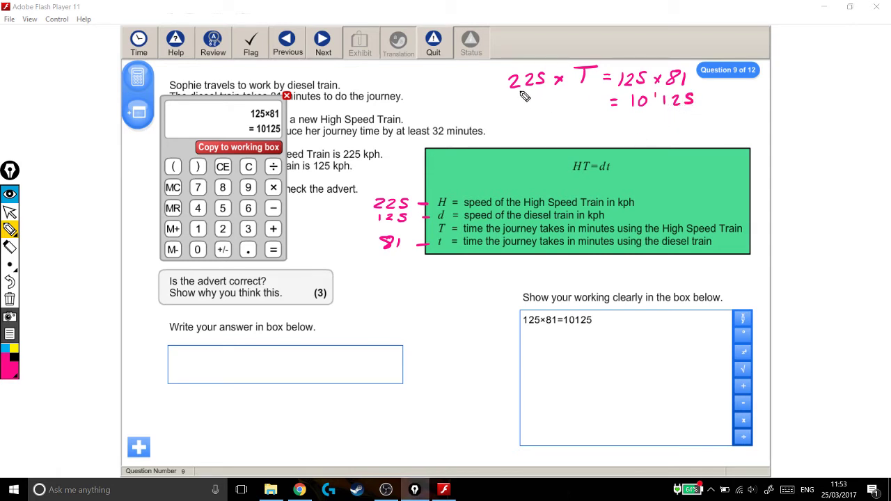
left_click_drag(544, 101, 594, 108)
mouse_move(594, 102)
left_mouse_down()
mouse_move(586, 108)
mouse_move(609, 95)
left_mouse_up()
left_click_drag(602, 96, 600, 108)
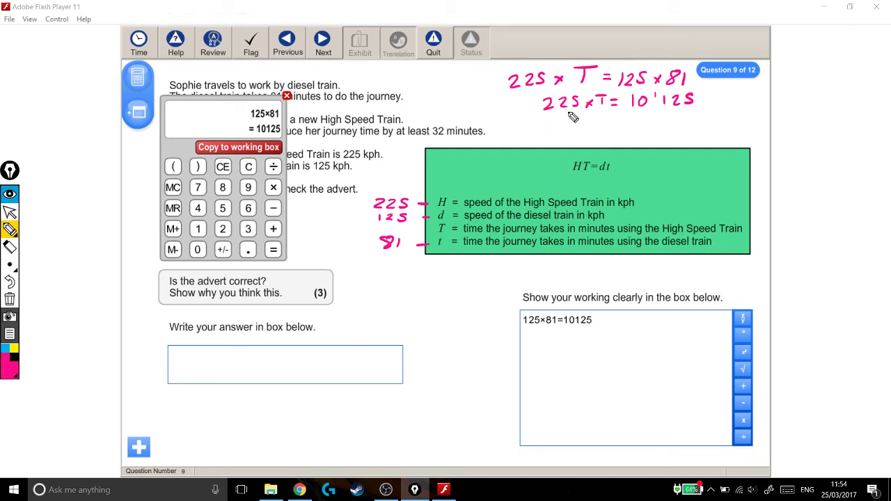
Calculate 10125 ÷ 225 = 45 on the calculator, correcting the divisor's last digit
left_click(11, 212)
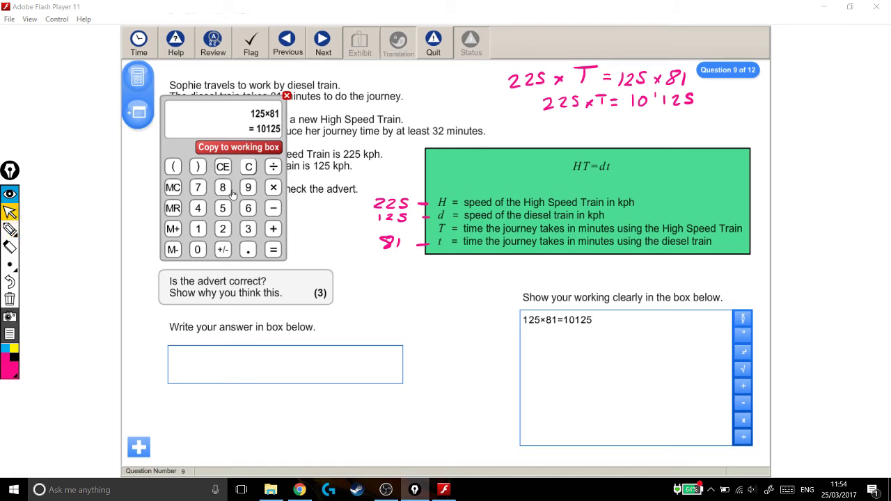
left_click(198, 250)
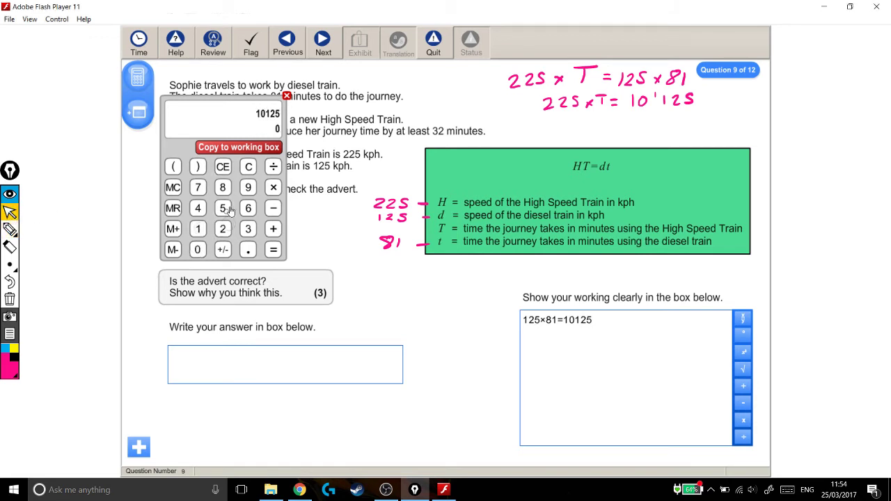
left_click(273, 166)
left_click(223, 229)
left_click(223, 229)
left_click(222, 229)
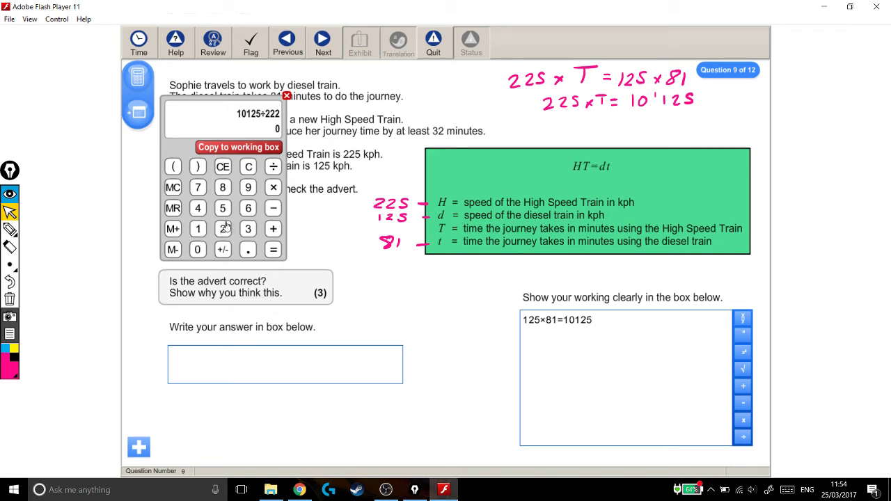
left_click(249, 167)
left_click(223, 208)
left_click(273, 250)
Handwrite 'T = 45' as a third line beneath the working
left_click(11, 229)
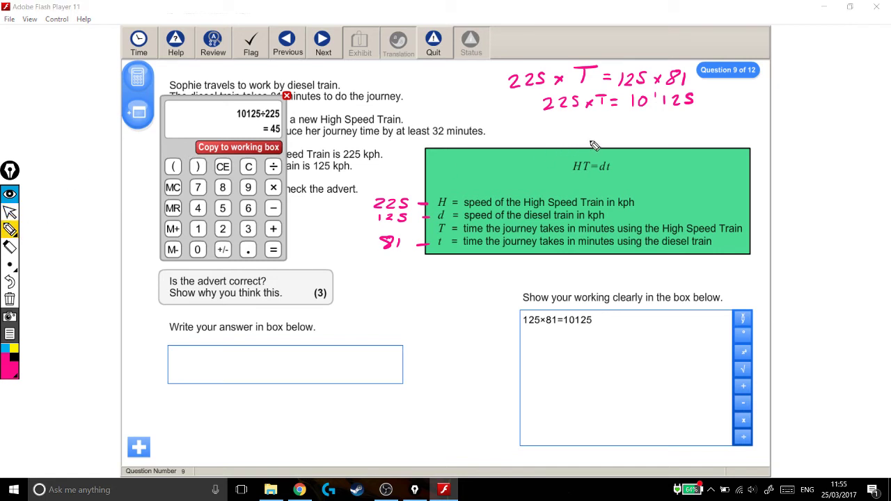
mouse_move(583, 124)
left_mouse_down()
mouse_move(610, 124)
mouse_move(596, 139)
left_mouse_up()
left_click_drag(616, 130, 629, 135)
left_click_drag(651, 128, 647, 141)
left_click_drag(675, 125, 660, 141)
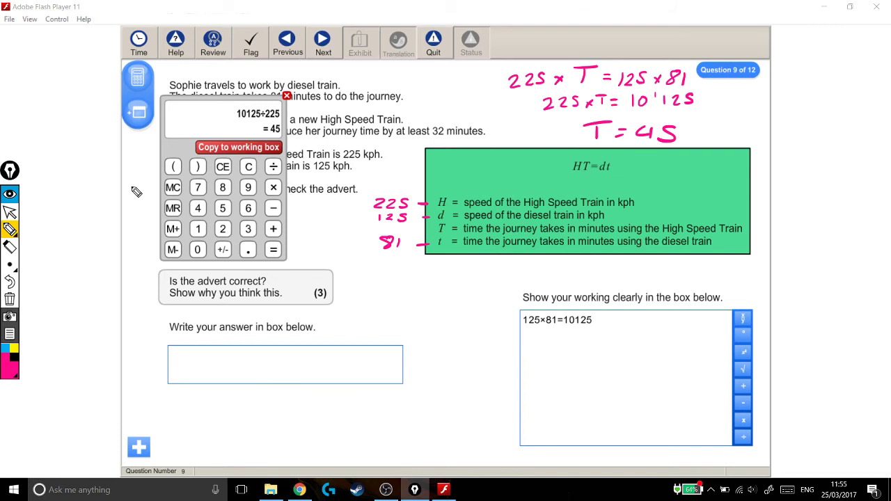
Copy 10125÷225=45 into the working box, write 45 in cyan by T, and move the calculator aside
left_click(10, 213)
left_click(263, 153)
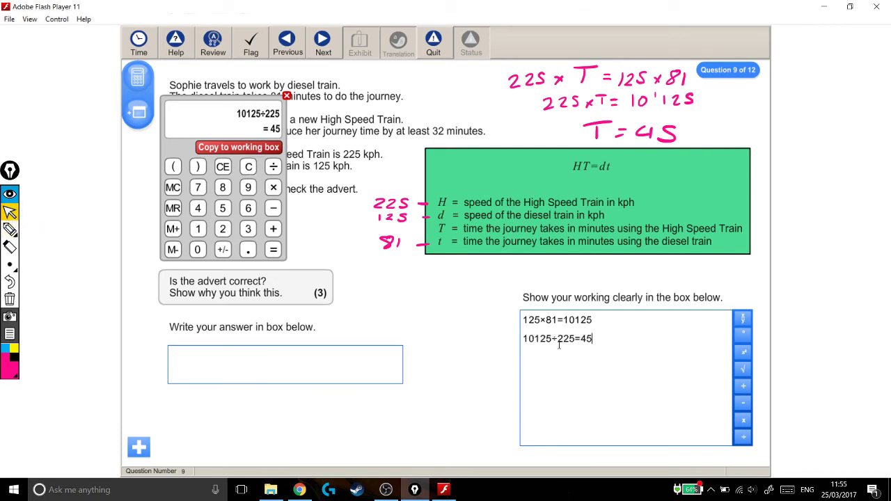
left_click(5, 348)
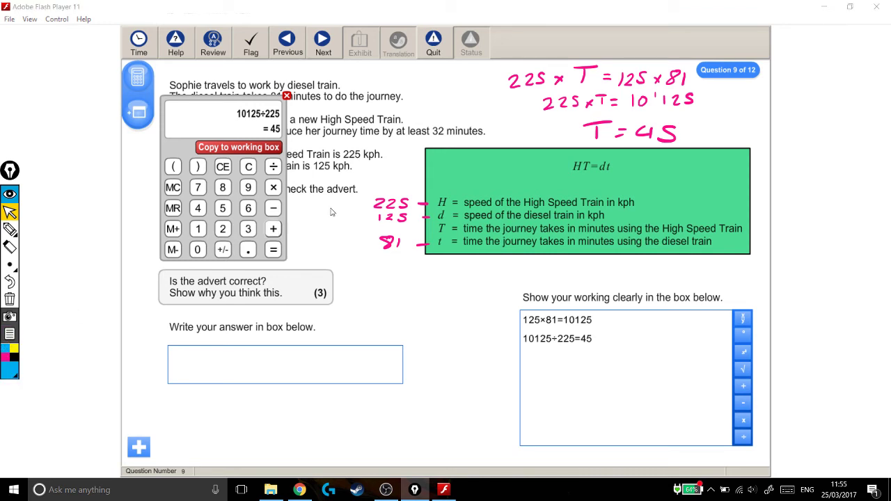
left_click(28, 230)
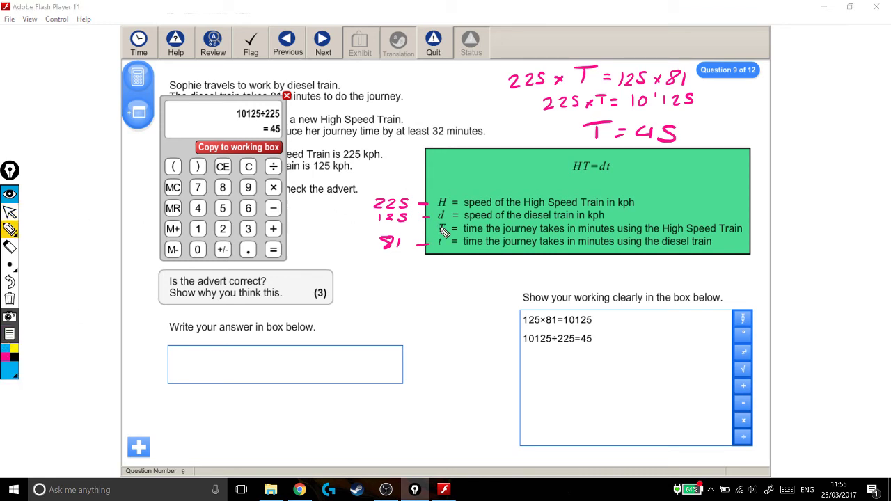
left_click_drag(437, 228, 389, 233)
left_click(11, 212)
mouse_move(198, 115)
left_mouse_down()
mouse_move(206, 162)
mouse_move(401, 295)
mouse_move(407, 314)
left_mouse_up()
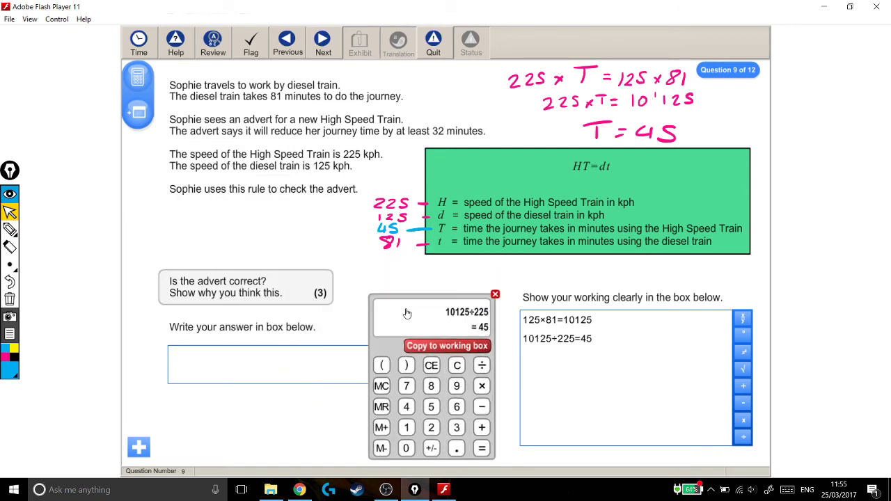
Clear the calculator, compute 81 − 45 = 36, and copy it into the working box
left_click(457, 365)
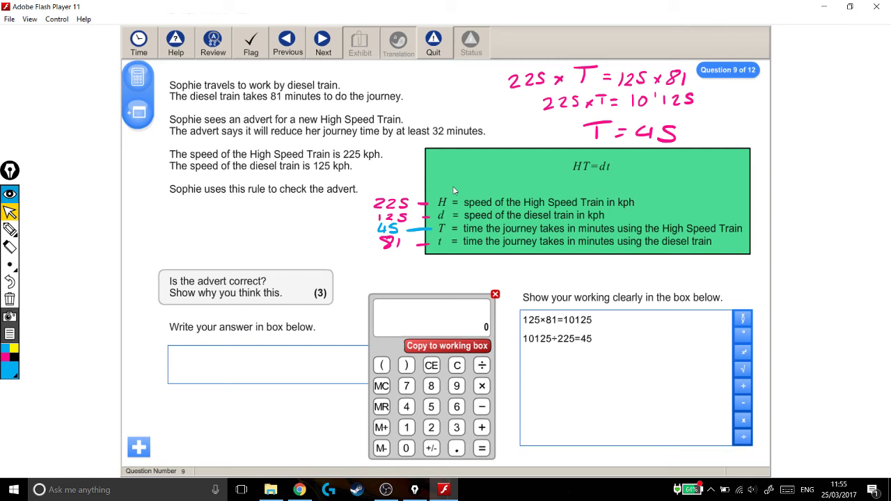
left_click_drag(575, 340, 598, 342)
left_click(431, 386)
left_click(407, 428)
left_click(481, 406)
left_click(407, 408)
left_click(431, 409)
left_click(482, 449)
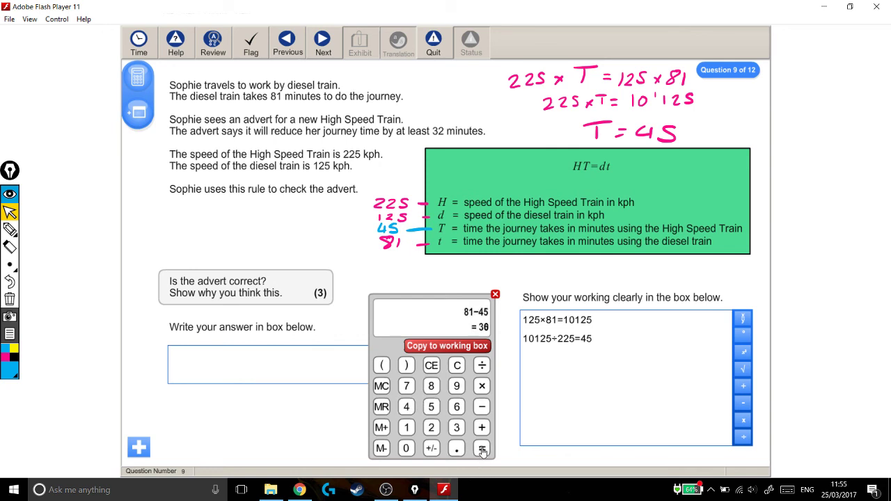
left_click(476, 346)
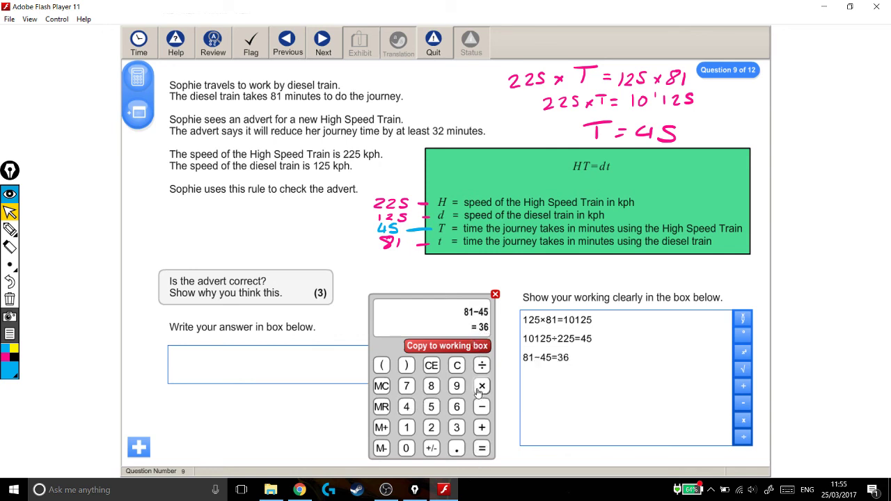
double_click(560, 359)
Move the calculator off the answer box, type YES as the answer, and draw a cyan smiley
left_click_drag(414, 327, 437, 303)
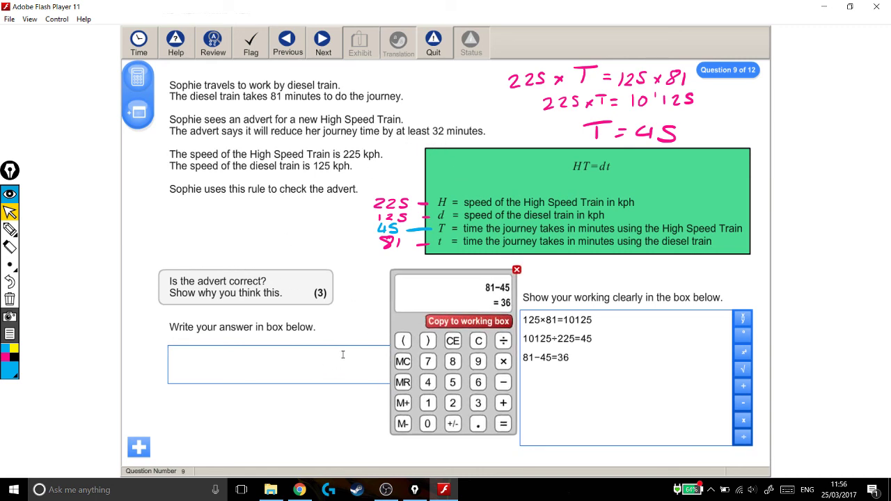
type("YES")
left_click(9, 230)
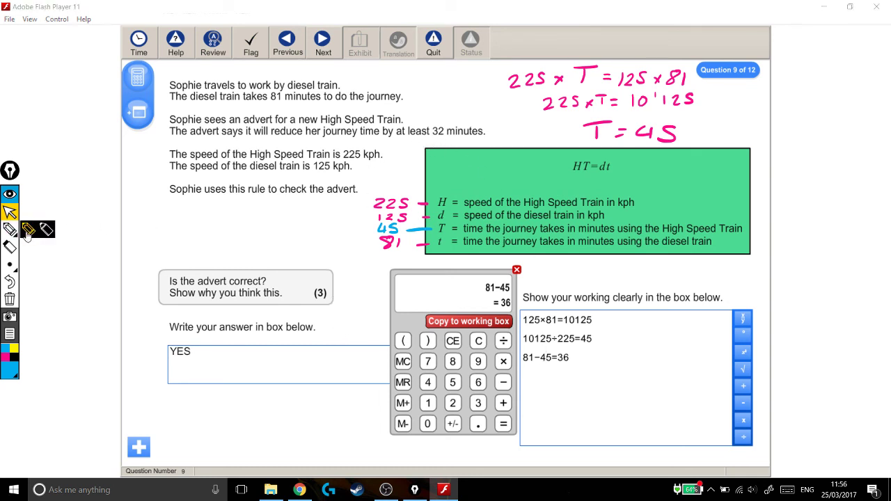
mouse_move(290, 206)
left_mouse_down()
mouse_move(289, 230)
mouse_move(322, 231)
left_mouse_up()
mouse_move(6, 232)
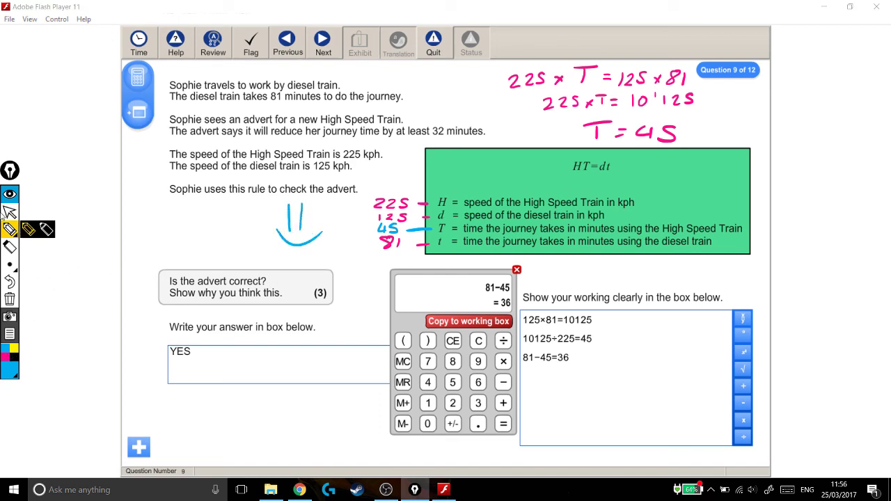